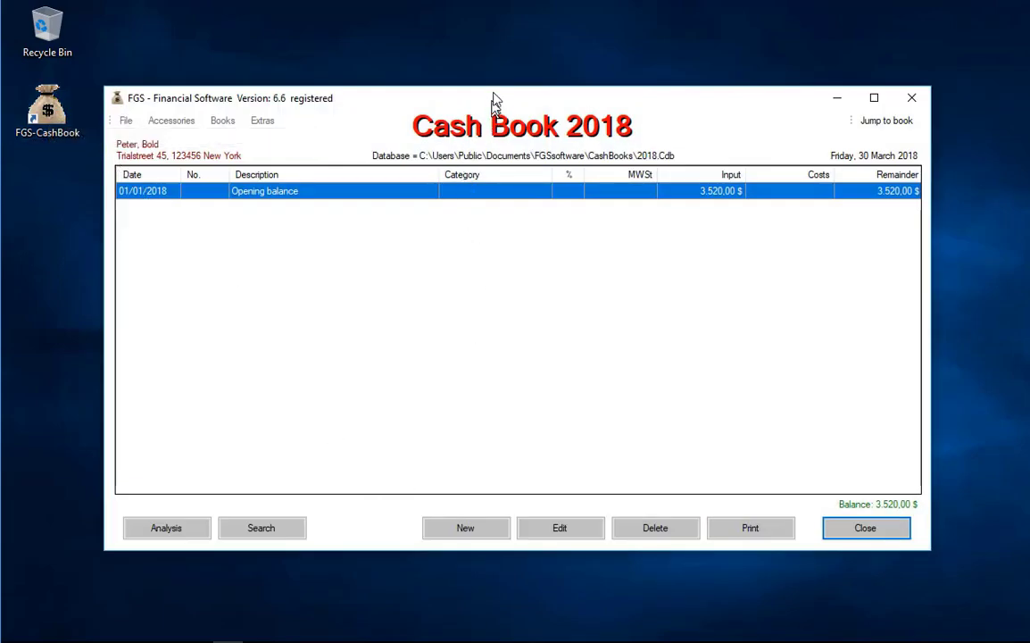
Step: Move the cash book window higher on the desktop and open the On-Screen Keyboard beneath it
drag(492, 99, 498, 27)
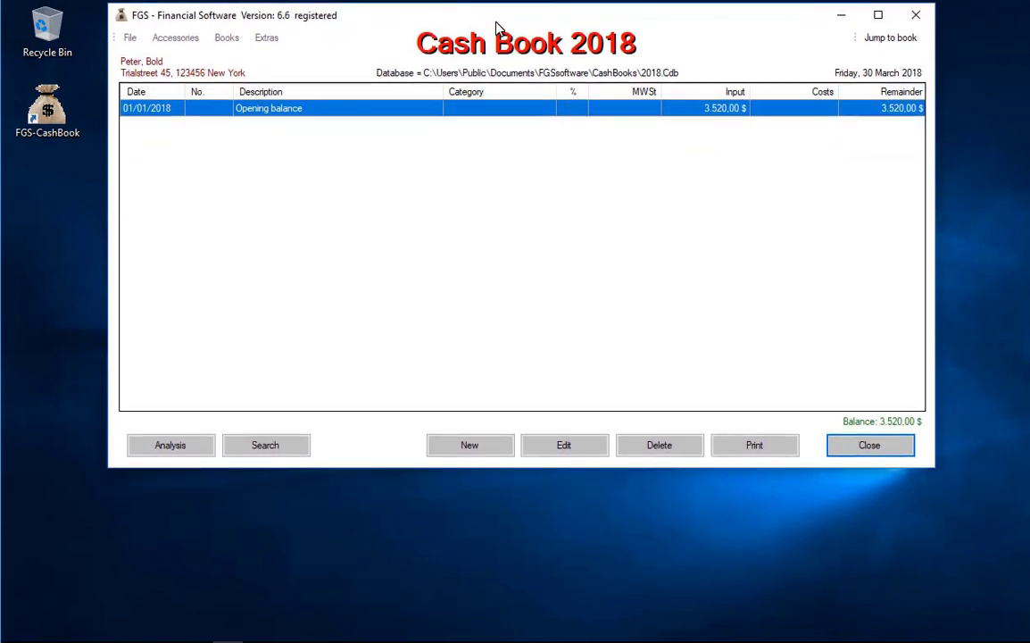
mouse_move(451, 632)
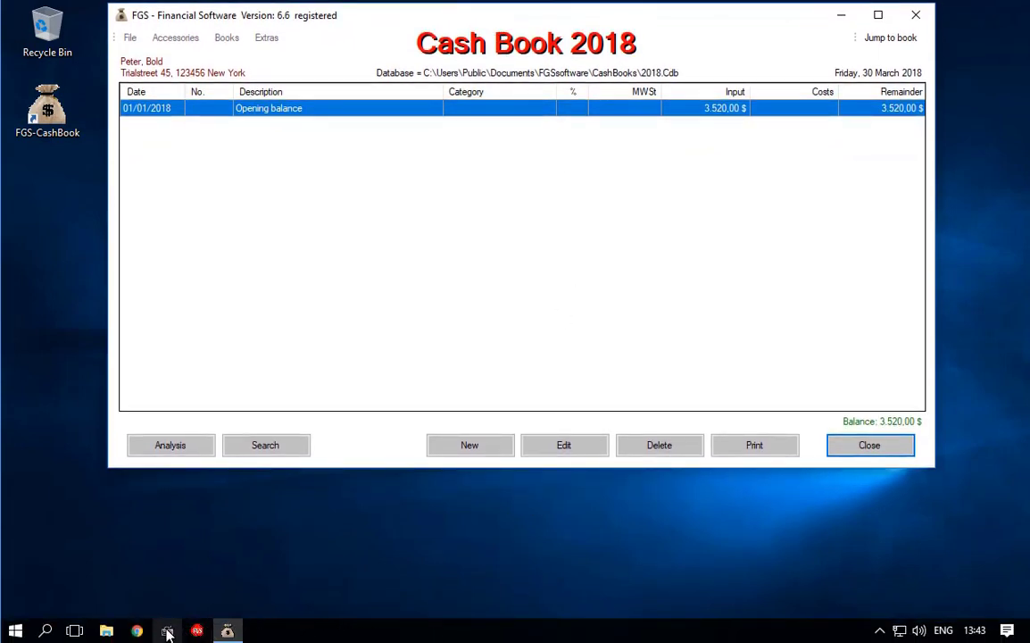
click(199, 631)
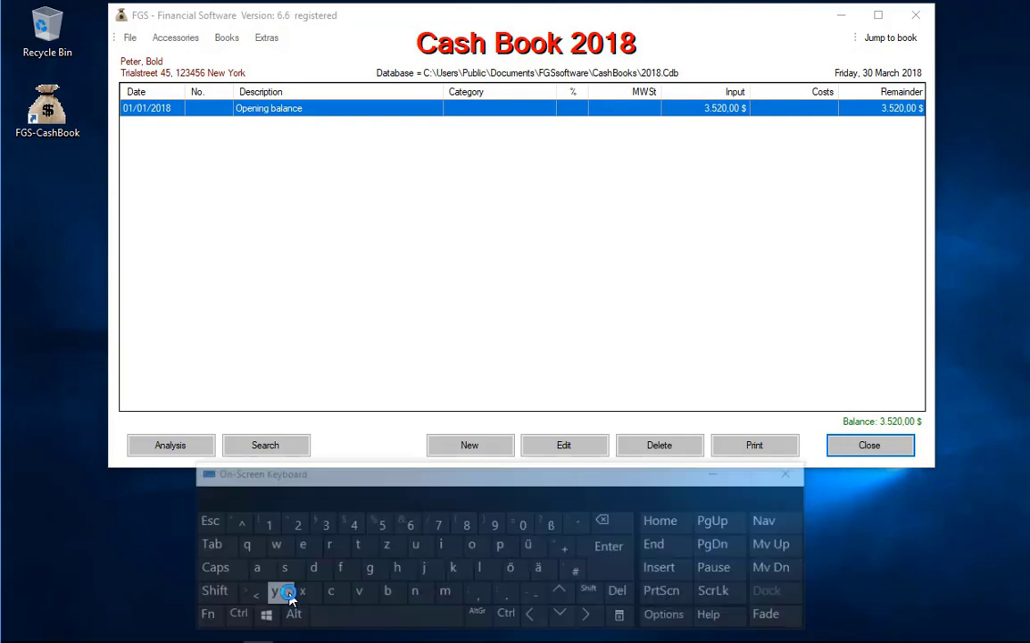
Step: Start a new cash book entry dated 02/01/2018 with the description "Car Wash"
click(471, 446)
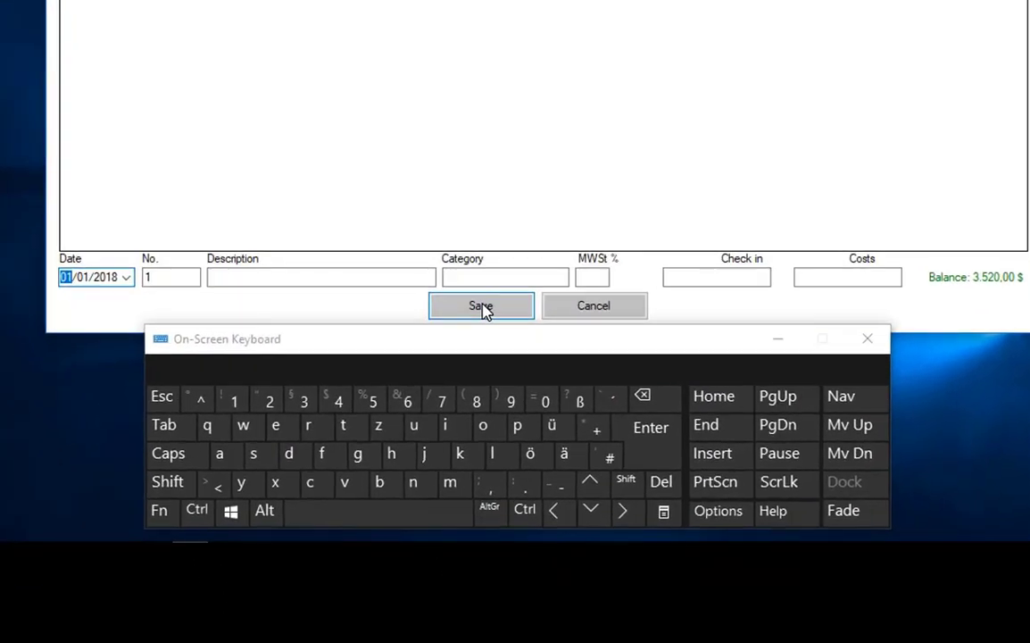
key(Right)
key(Right)
key(Left)
key(Left)
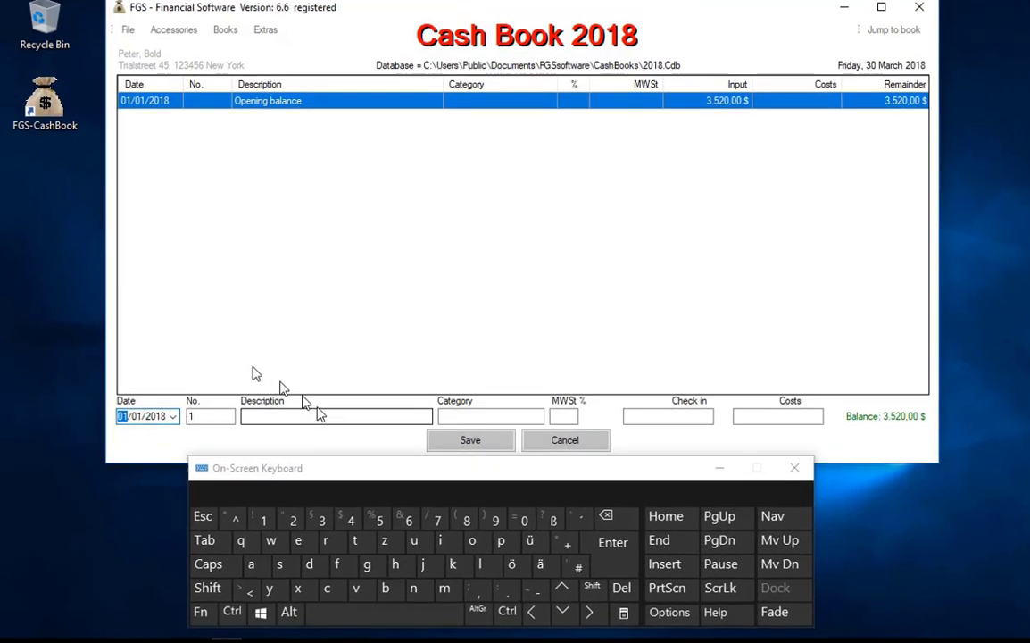
click(294, 524)
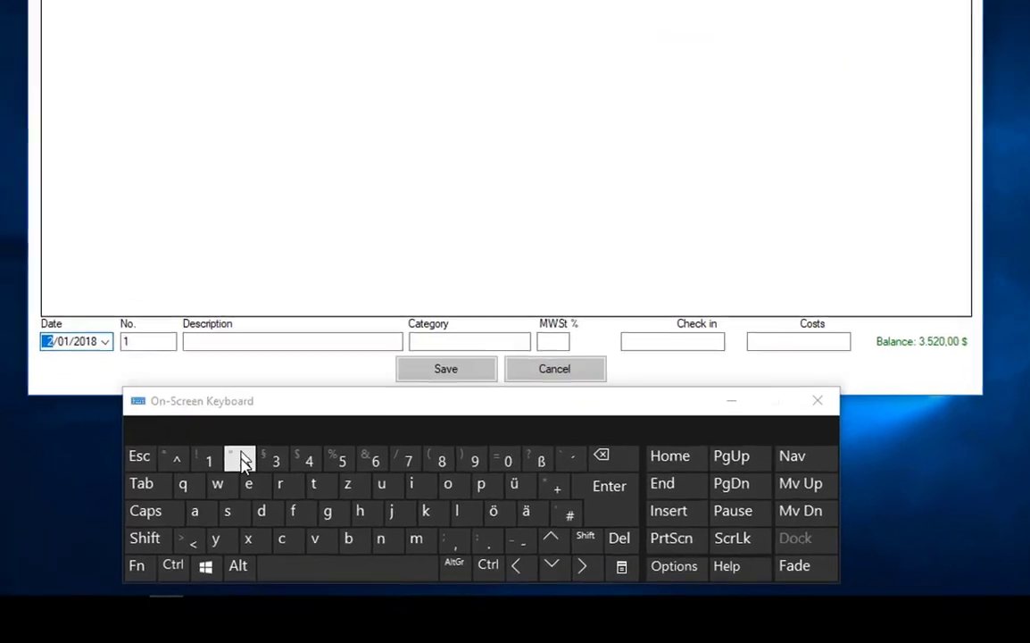
key(Tab)
key(Tab)
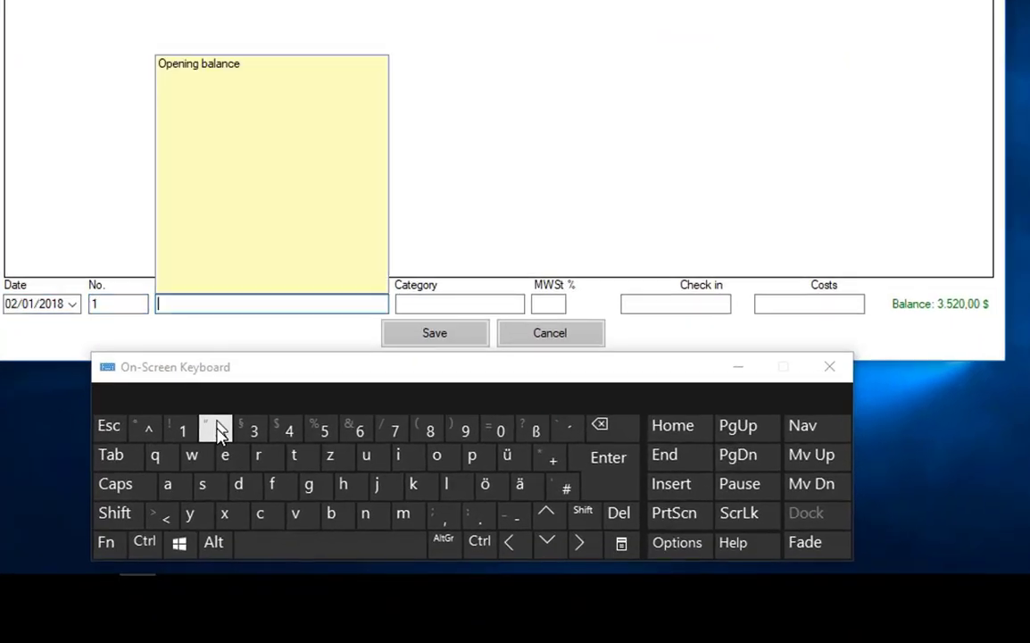
text(Car Wash)
key(Tab)
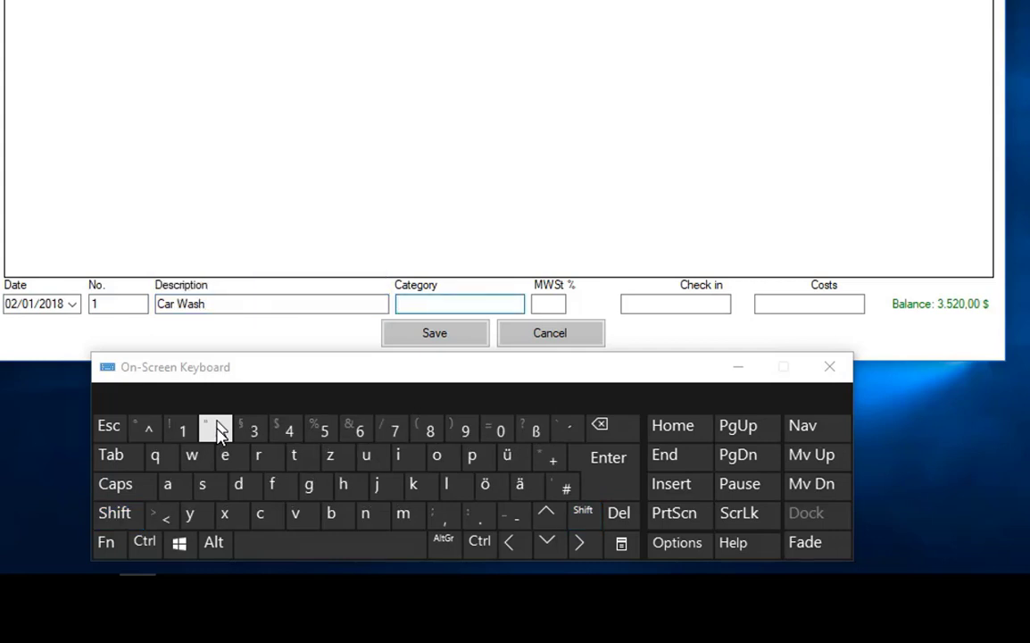
Step: Set the Car Wash entry's category to "Car #1" and its MWSt rate to 19 %
key(shift)
text(Car)
key(shift)
text(#1)
key(Tab)
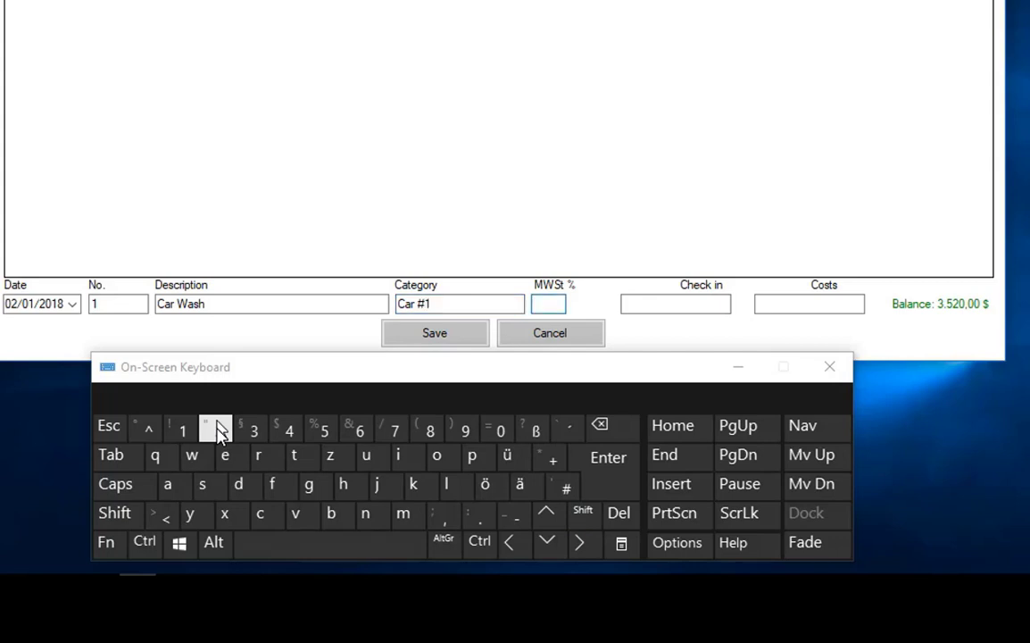
text(19)
key(Tab)
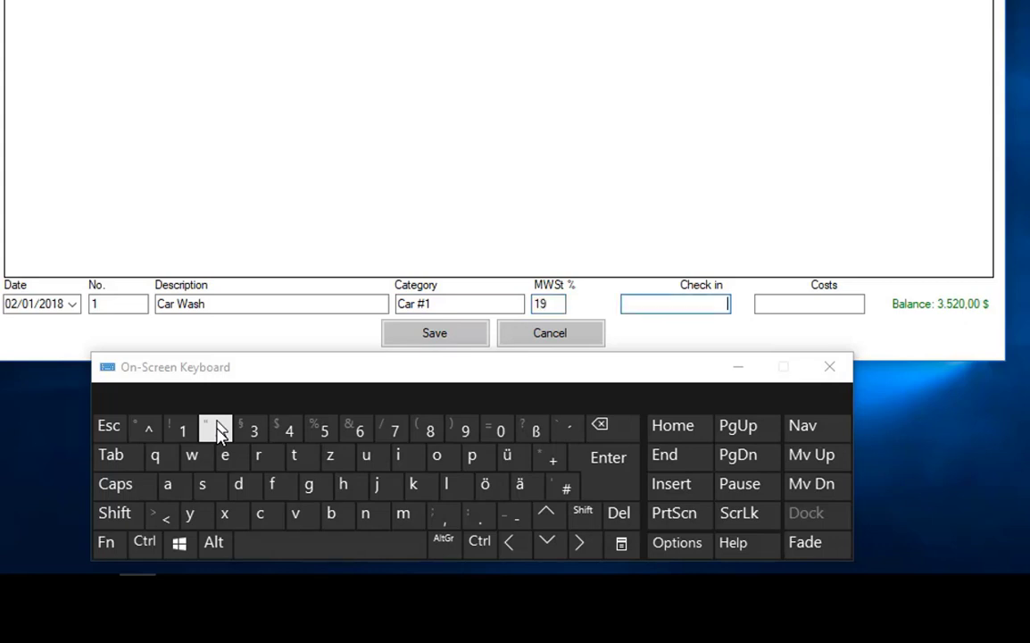
Step: Enter costs of 9.75 for the Car Wash entry and save it
key(Tab)
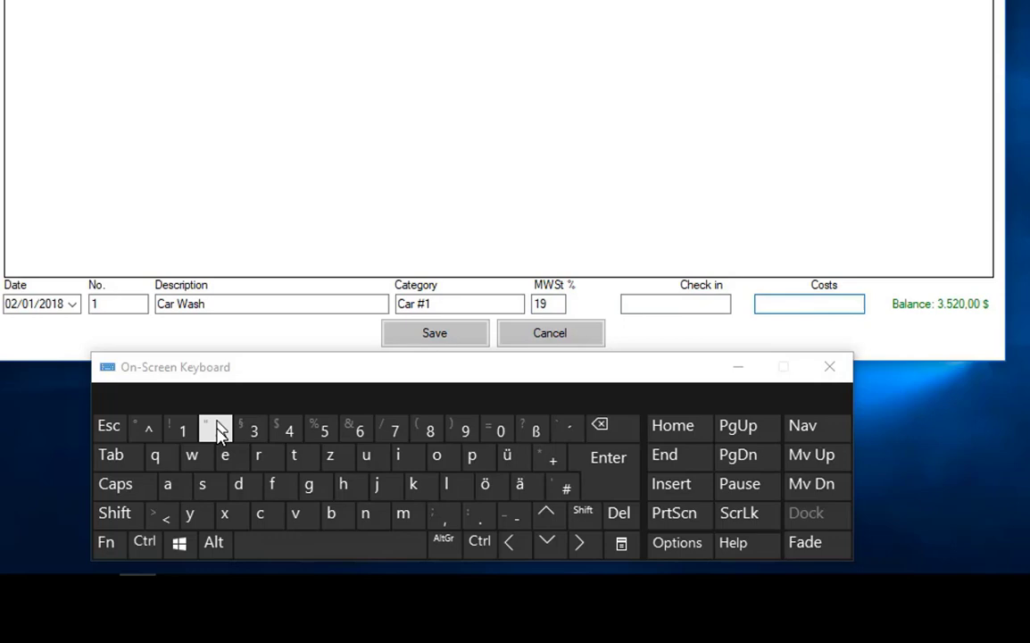
text(9.)
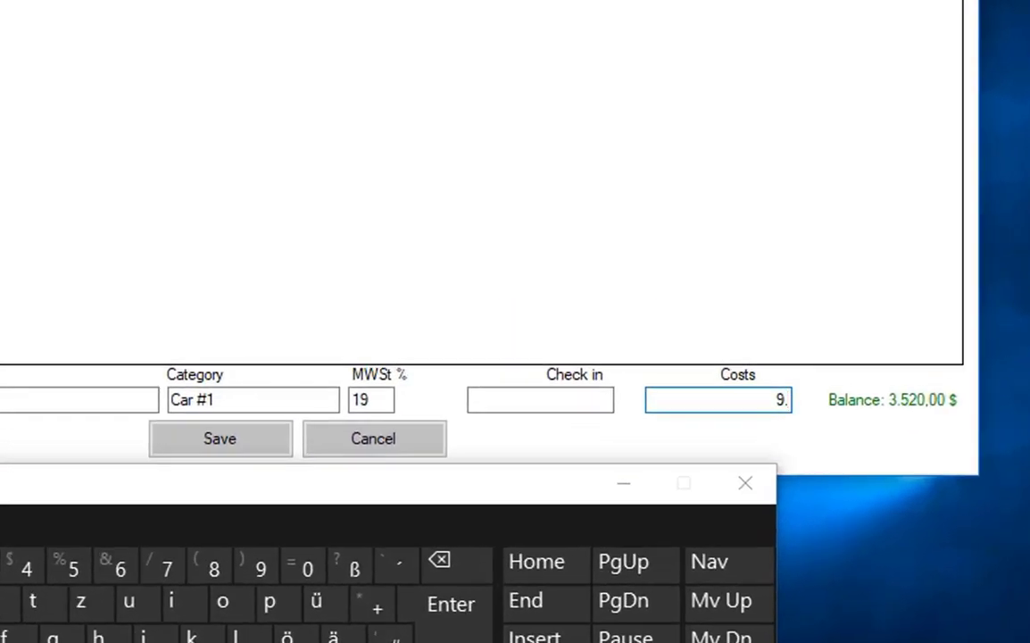
text(75)
key(Tab)
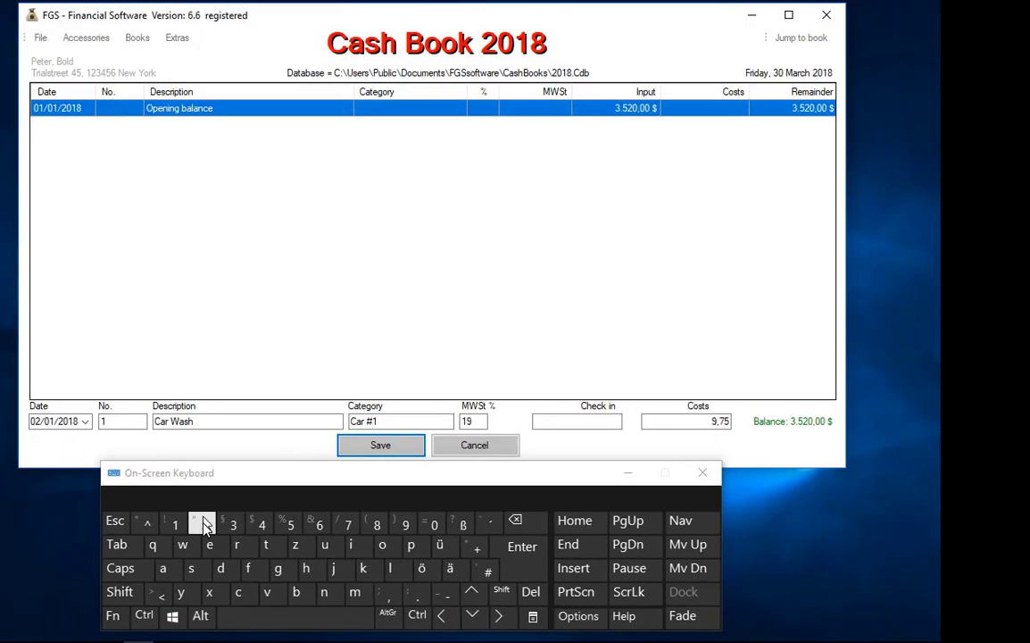
key(Return)
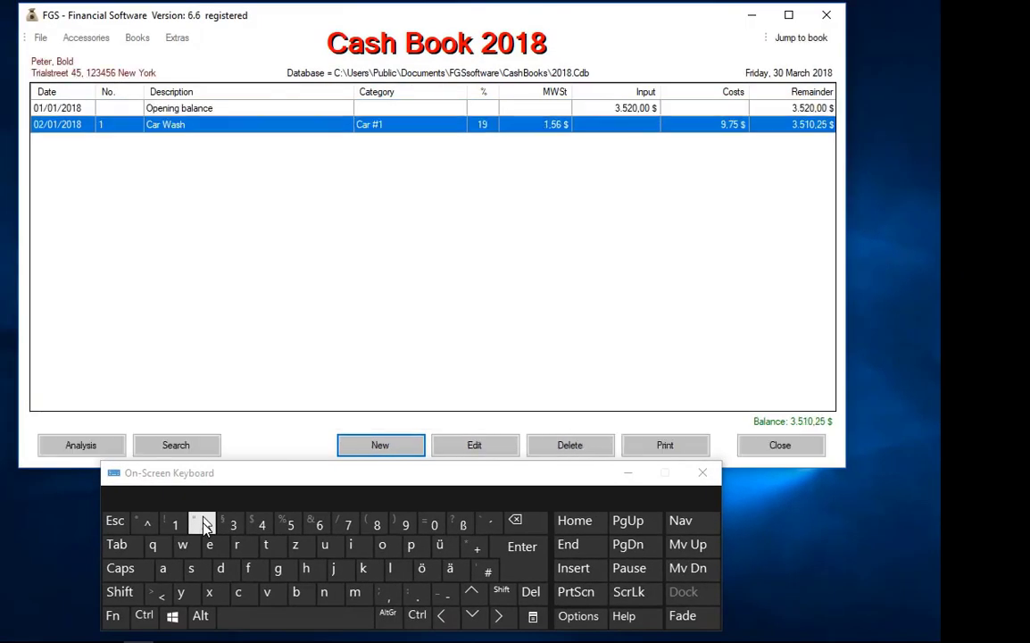
Step: Start another entry dated 02/01/2018 with the description "Benzin" and the existing category "Car #1"
key(Return)
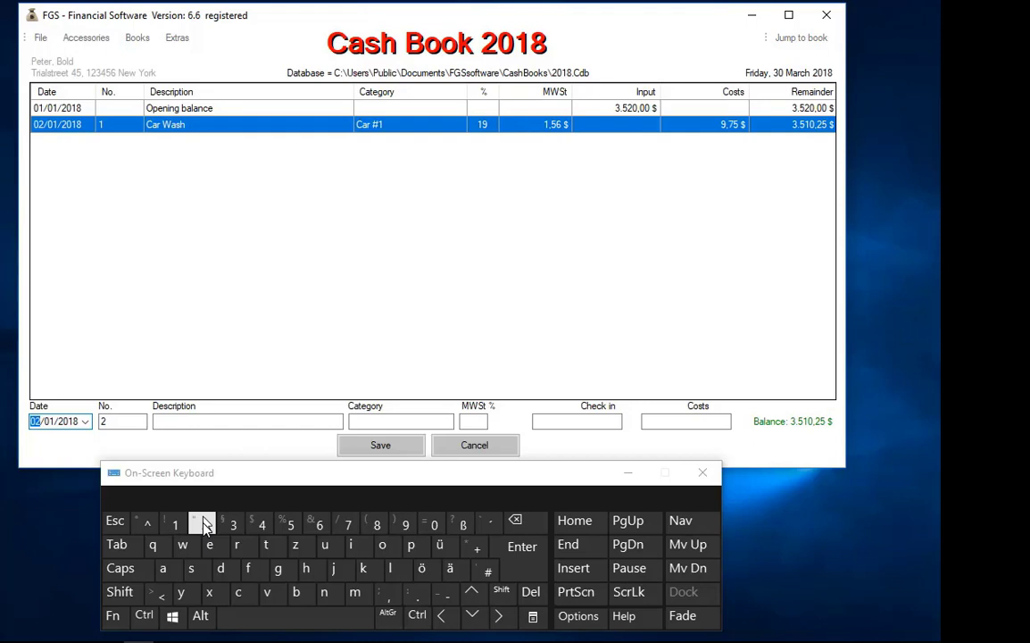
key(Tab)
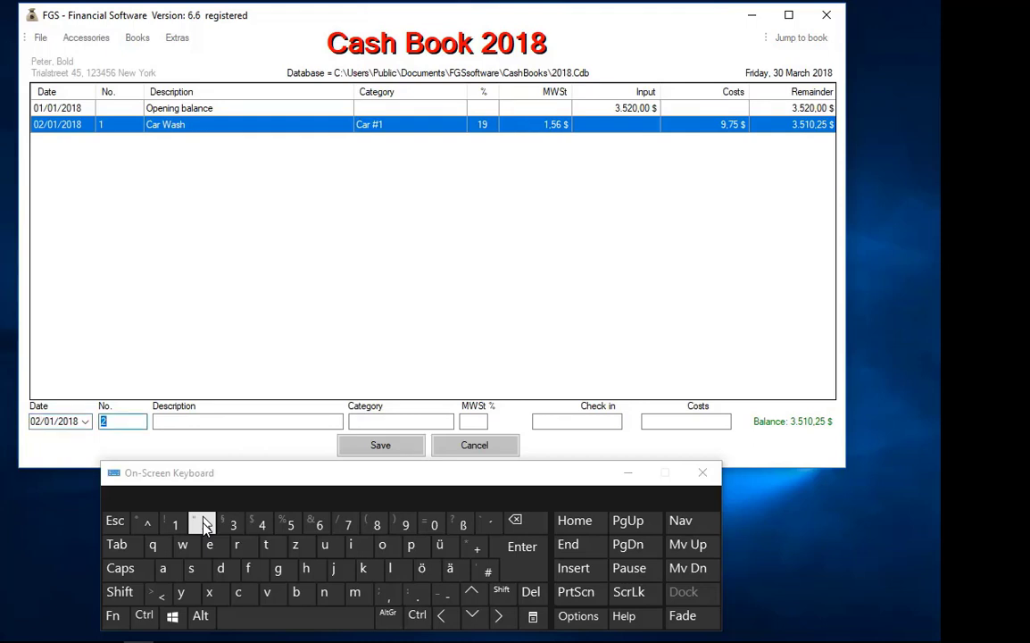
key(Tab)
text(B)
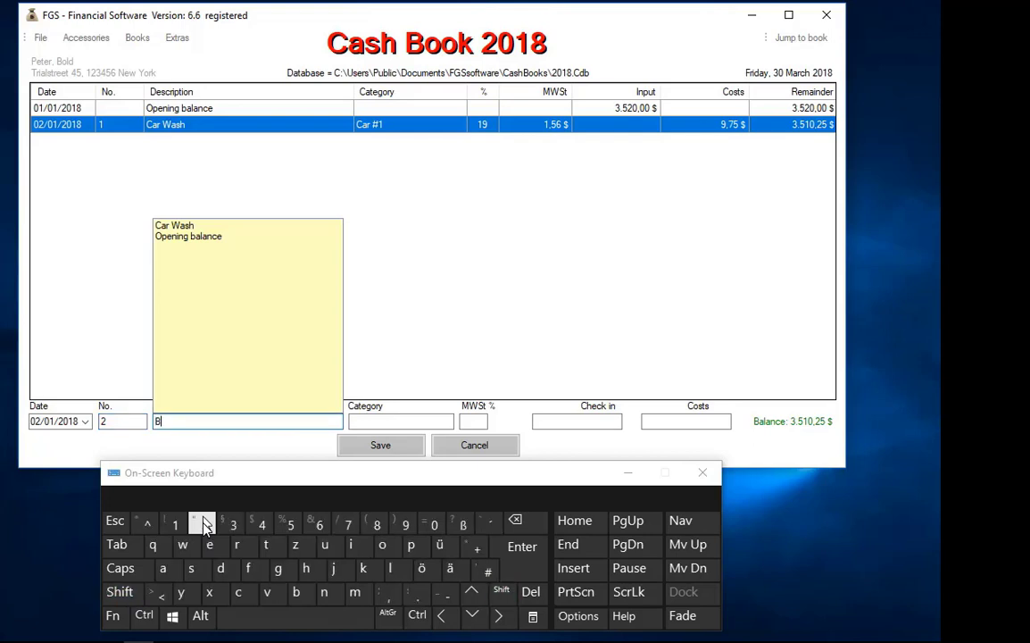
text(enzin)
key(Tab)
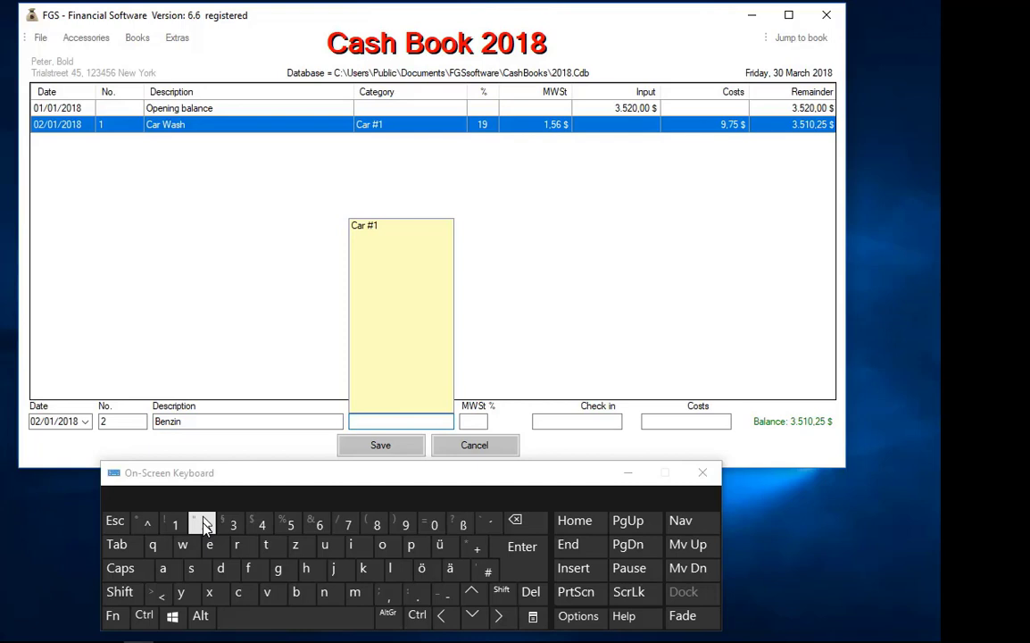
key(Down)
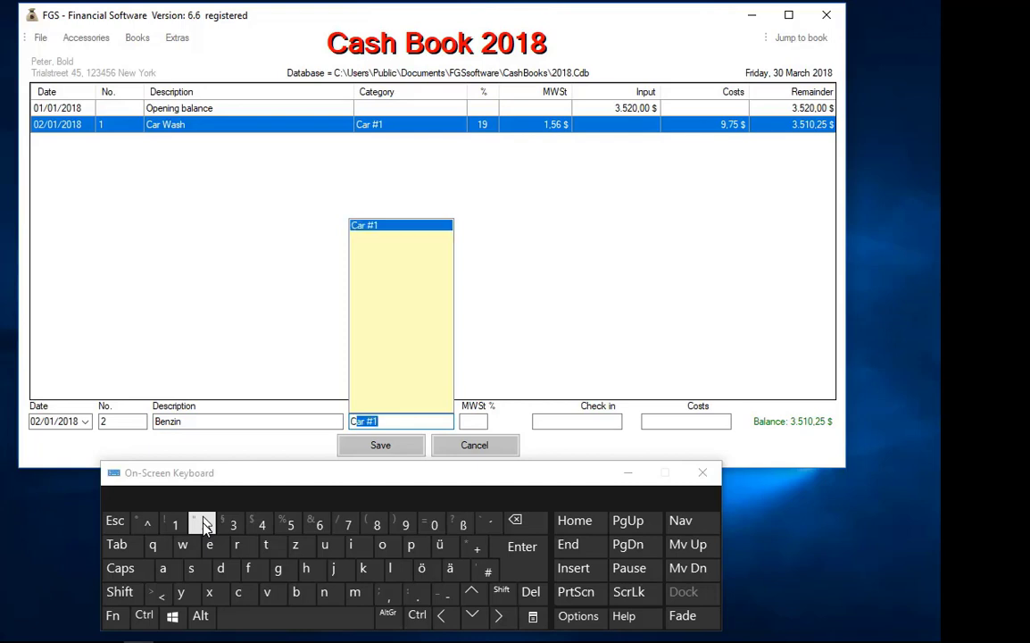
key(Tab)
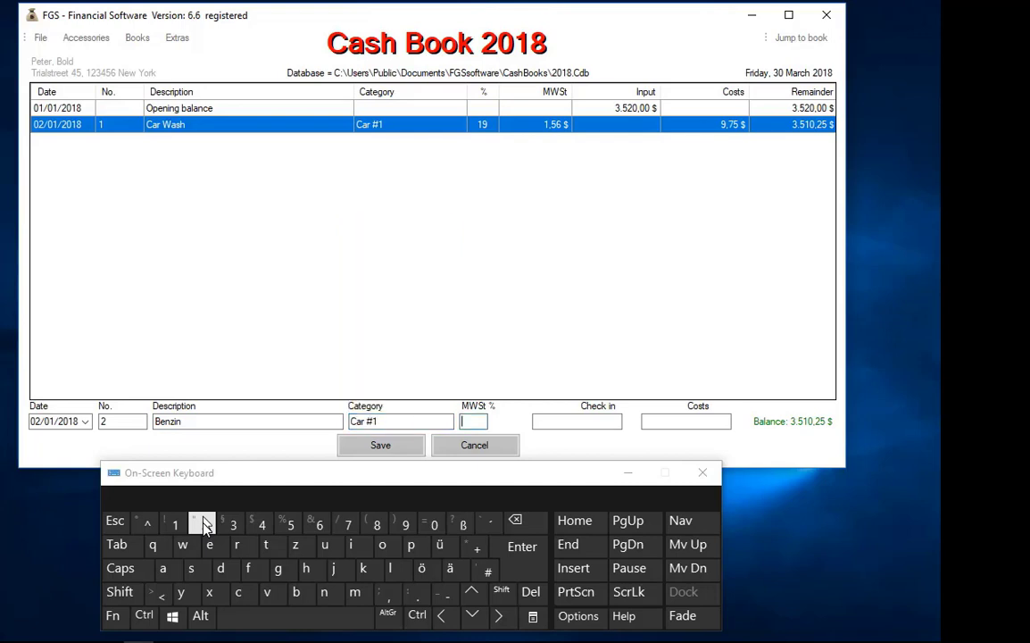
Step: Set the Benzin entry's MWSt to 19 % and its costs to 76.25, and save it
text(19)
key(Tab)
key(Tab)
text(2)
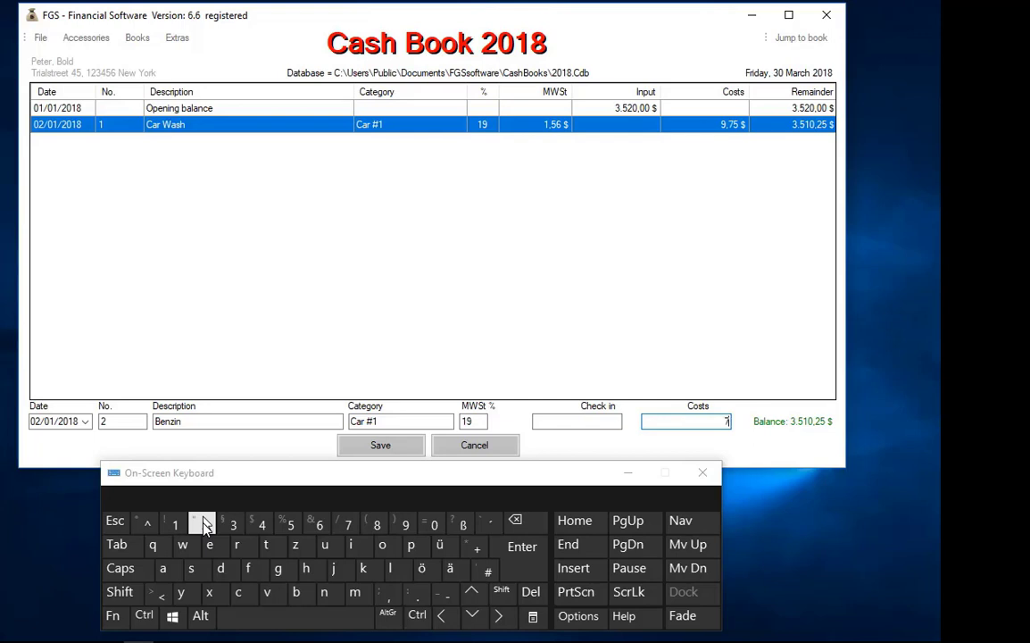
text(6,25)
key(Tab)
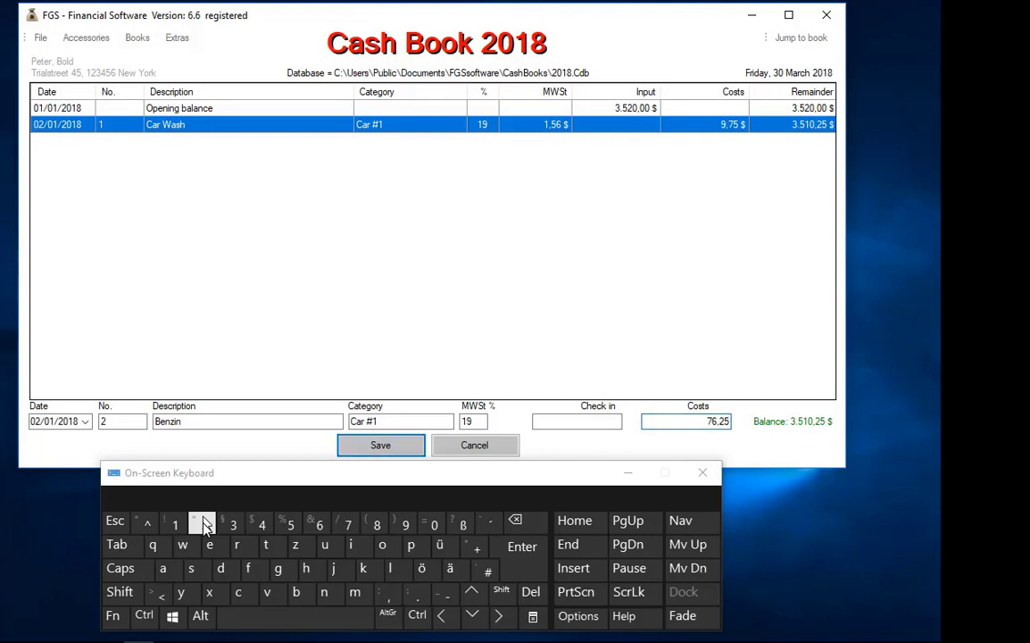
key(Return)
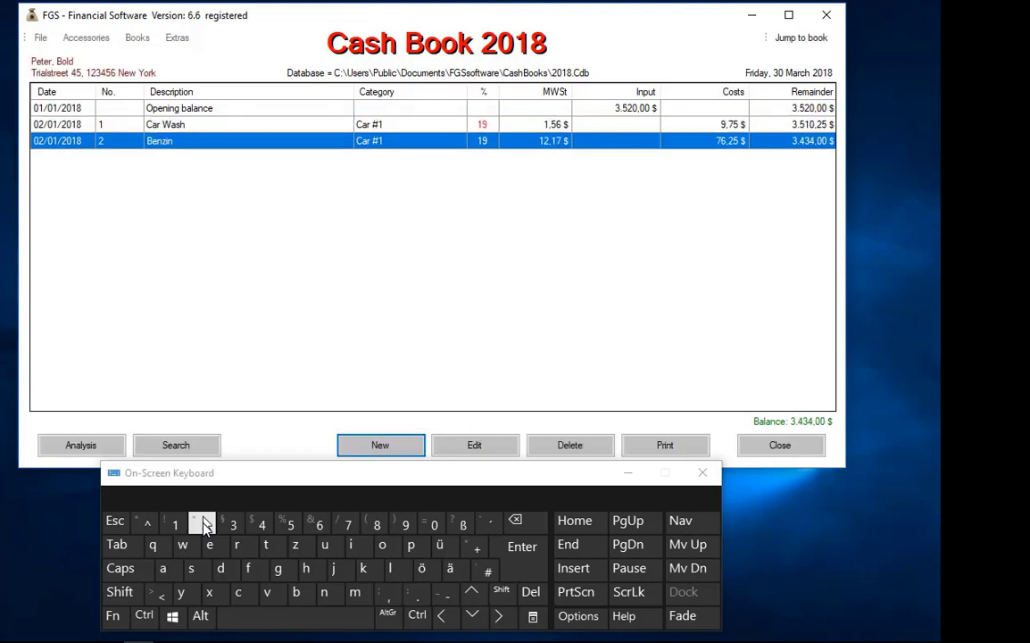
Step: Start a new entry dated 03/01/2018 with the description "Food" and the category "Office"
key(Return)
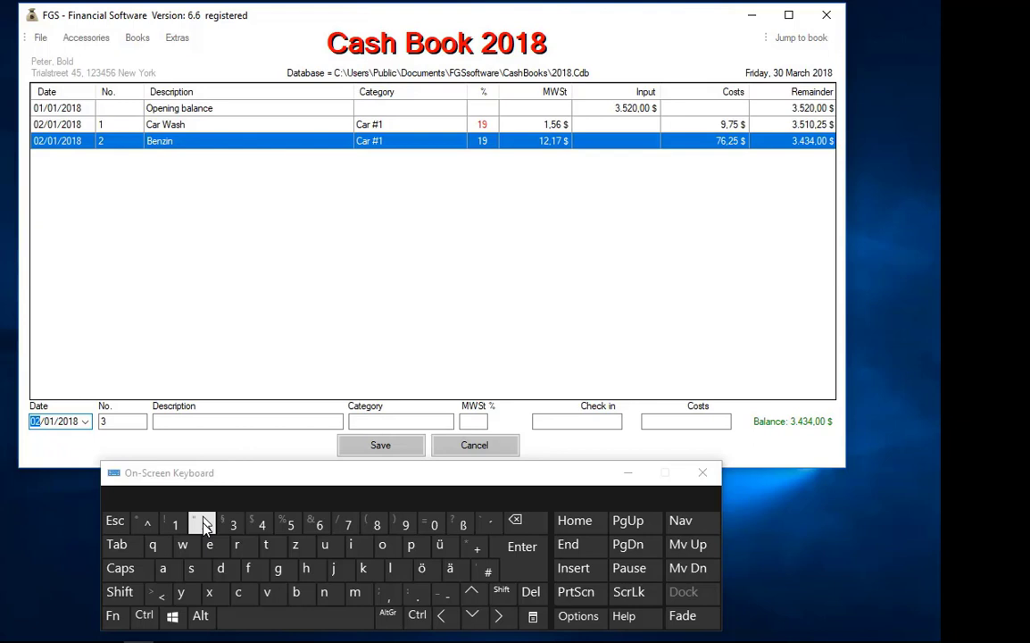
text(3)
key(Tab)
key(Tab)
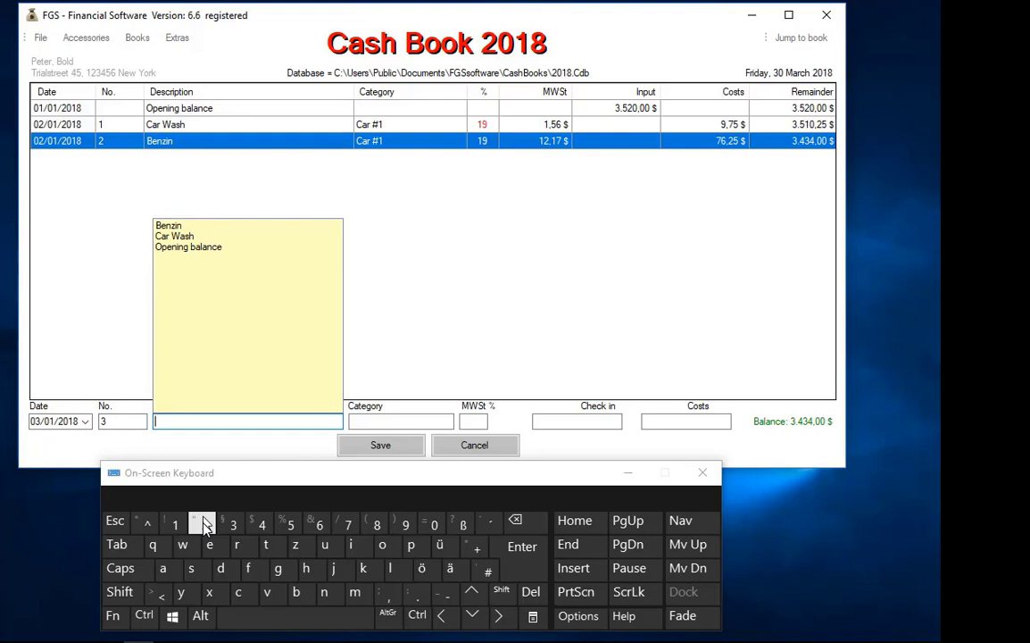
text(Food)
key(Tab)
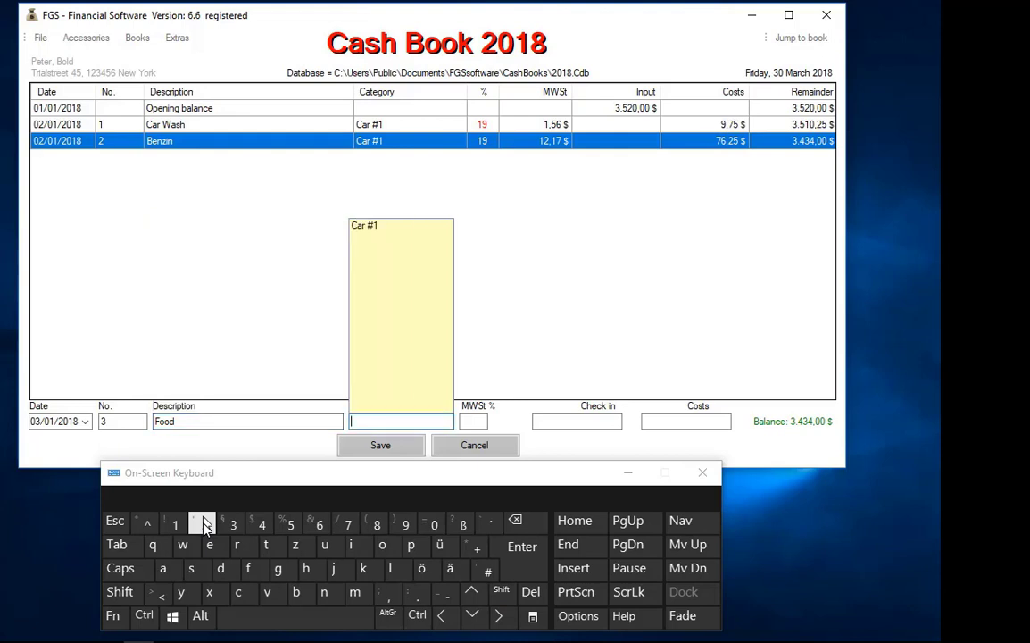
text(Office)
key(Tab)
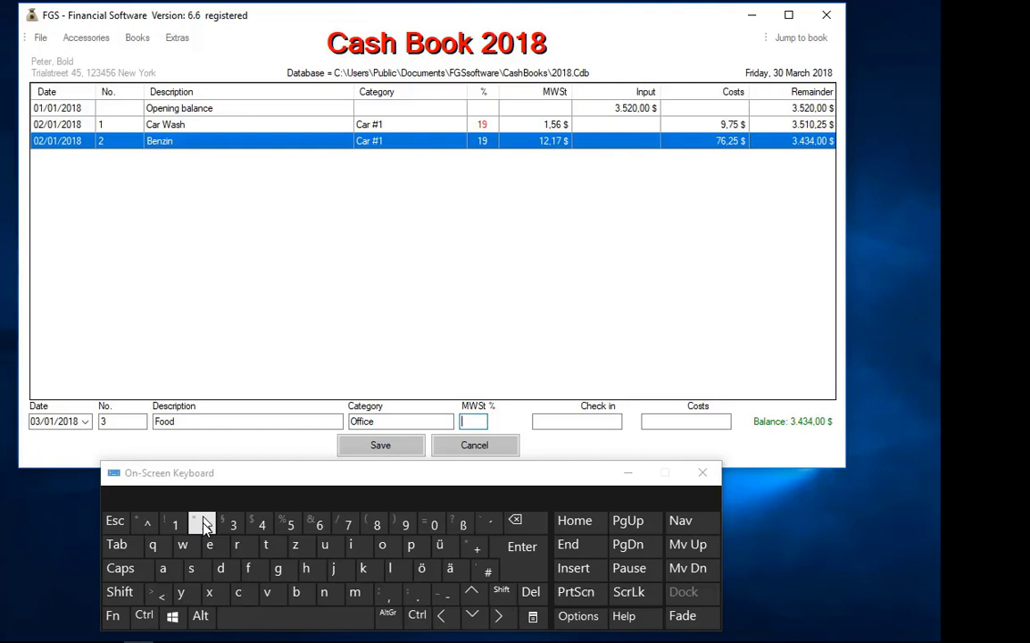
Step: Set the Food entry's MWSt to 7 % and its costs to 220, and save it
text(19)
key(BackSpace)
key(BackSpace)
text(7)
key(Tab)
key(Tab)
text(22)
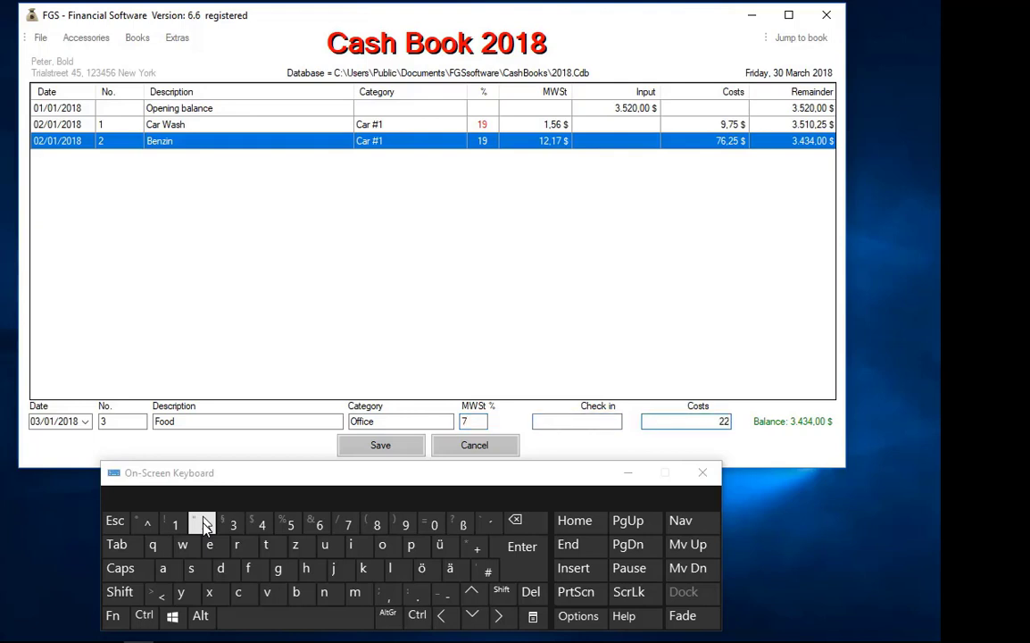
text(0)
key(Return)
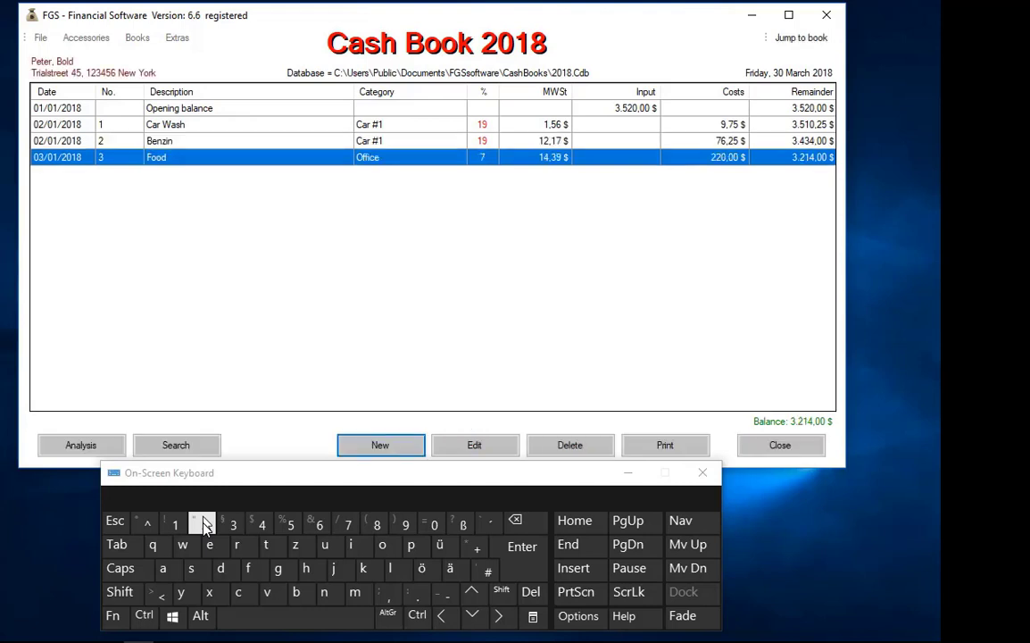
Step: Start another entry dated 03/01/2018 with the description "Stationery" and the category "Office"
key(Return)
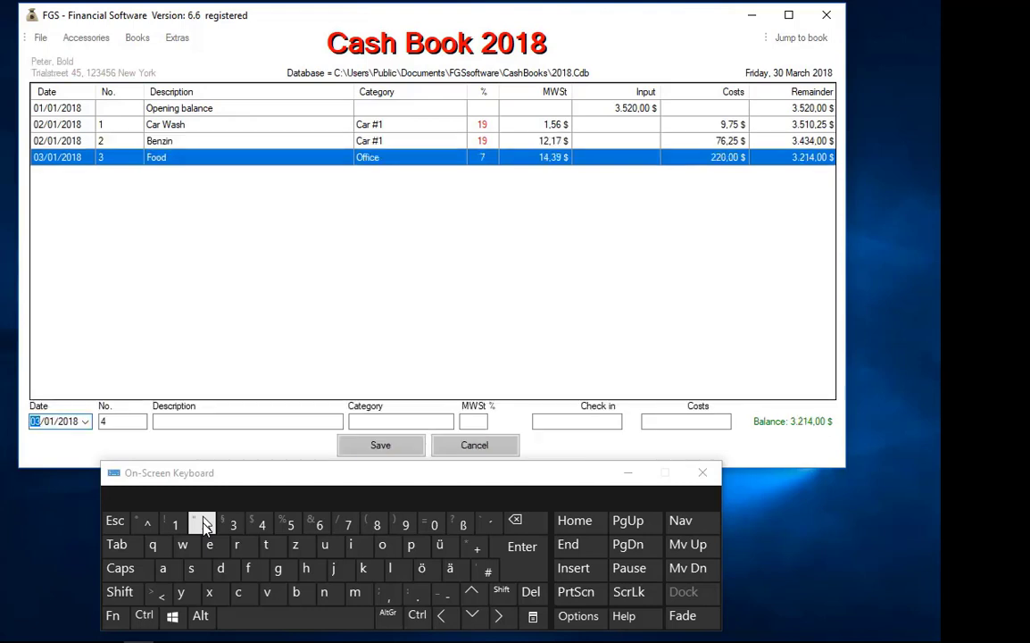
key(Tab)
key(Tab)
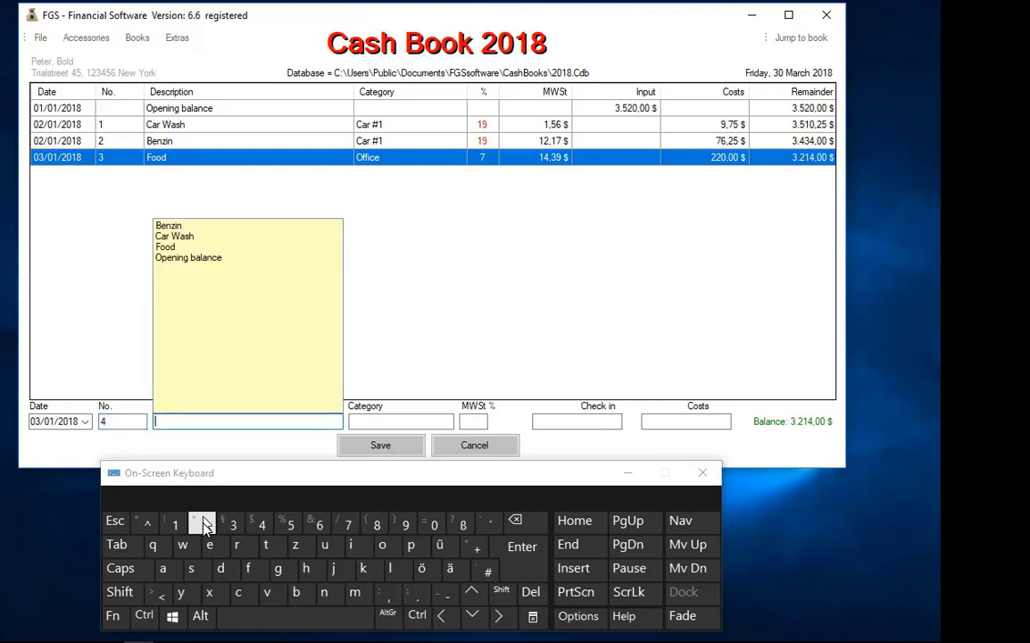
text(Stationery)
key(Tab)
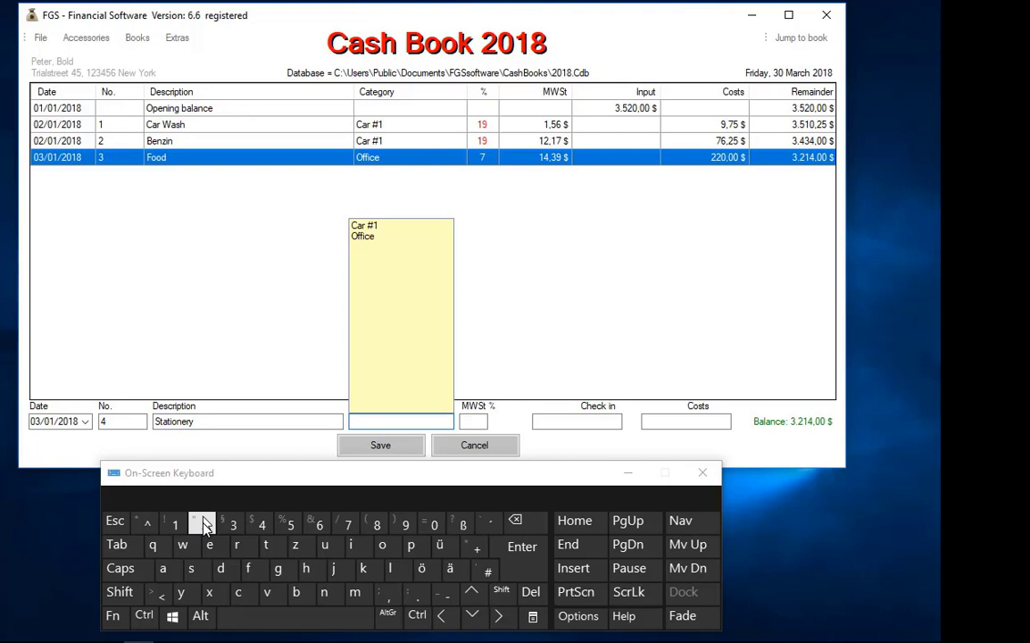
text(Office)
key(Tab)
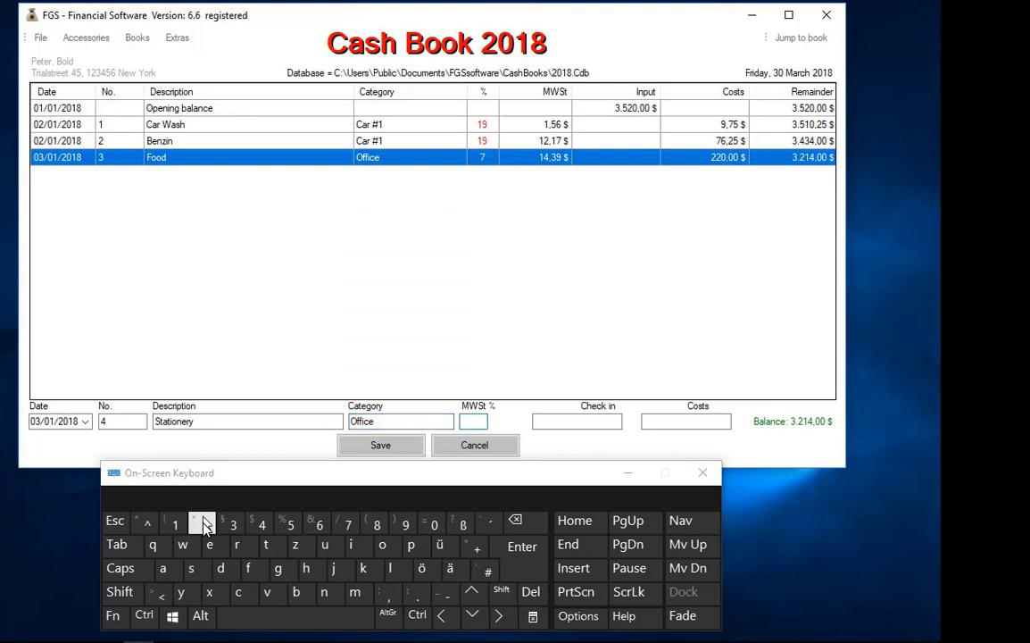
Step: Set the Stationery entry's MWSt to 19 % and its costs to 15,66, and save it
text(19)
key(Tab)
key(Tab)
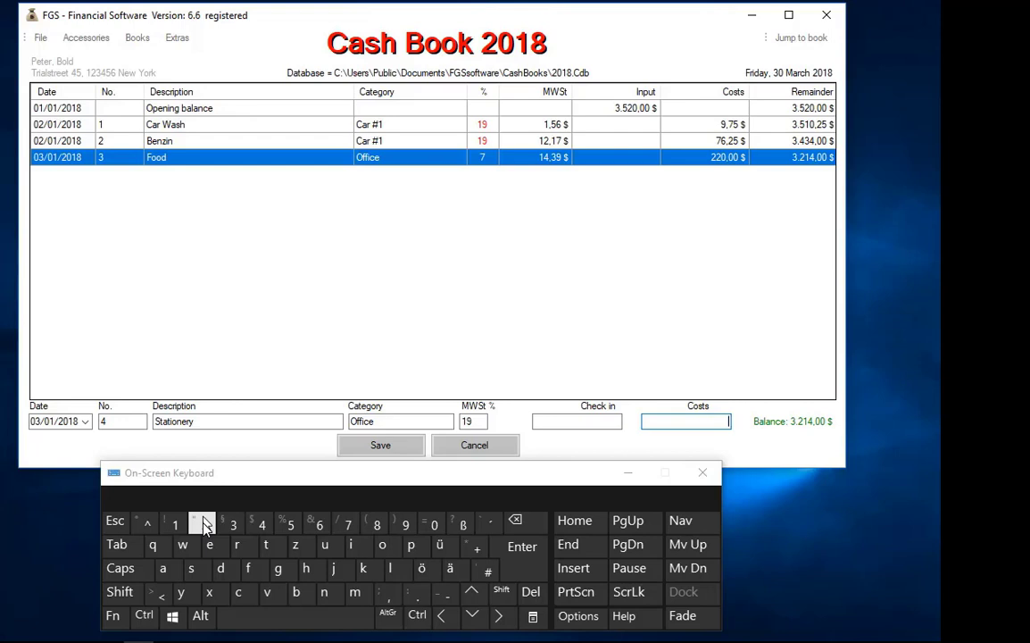
text(15,66)
key(Tab)
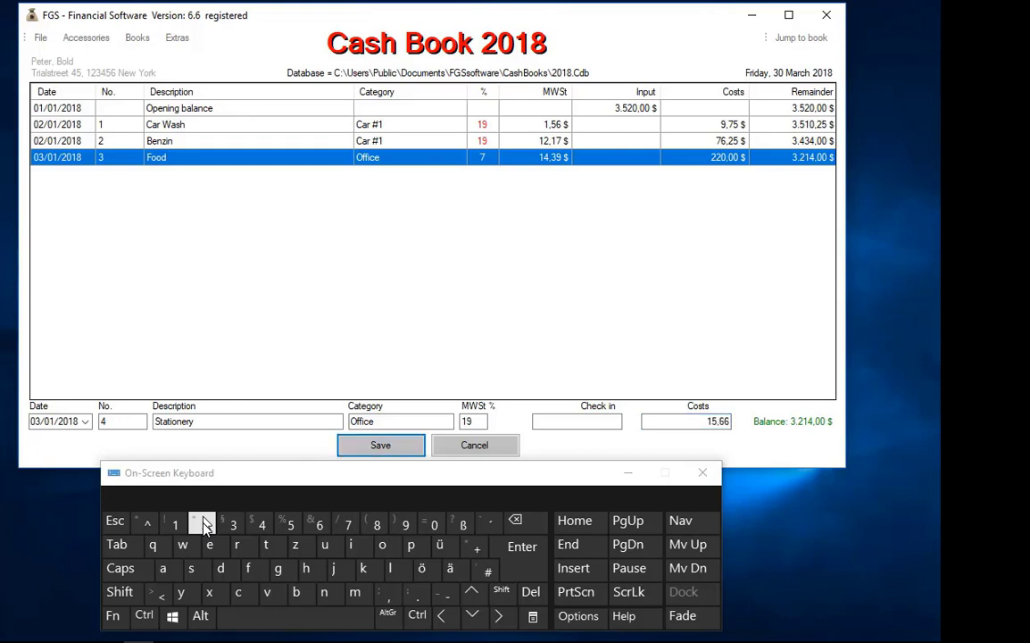
key(Return)
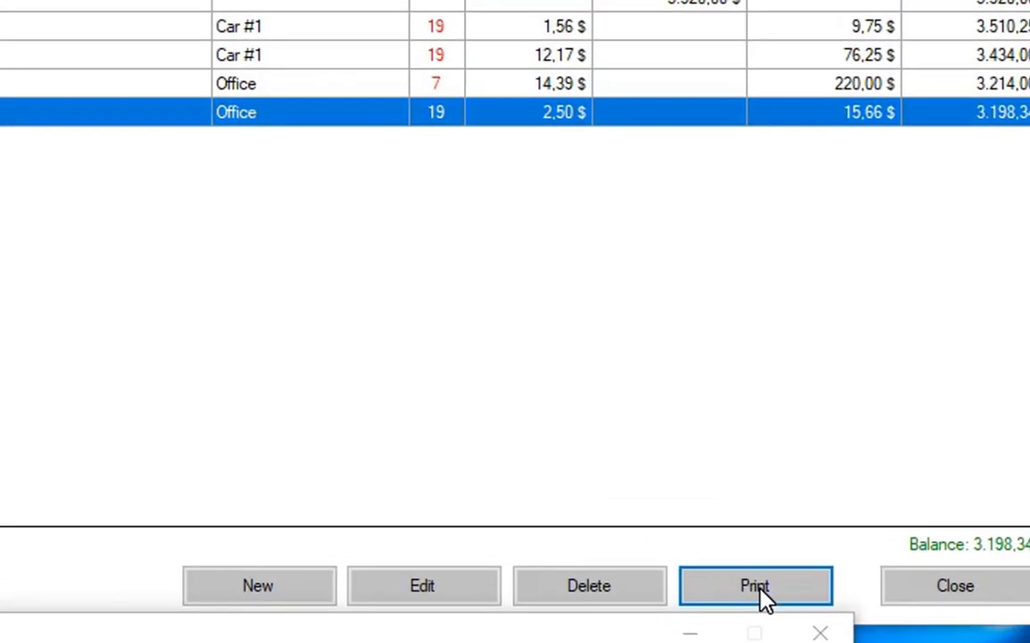
Step: Generate the portrait print report for 01/01/2018 to 03/01/2018 and move its preview window higher on the desktop
click(693, 541)
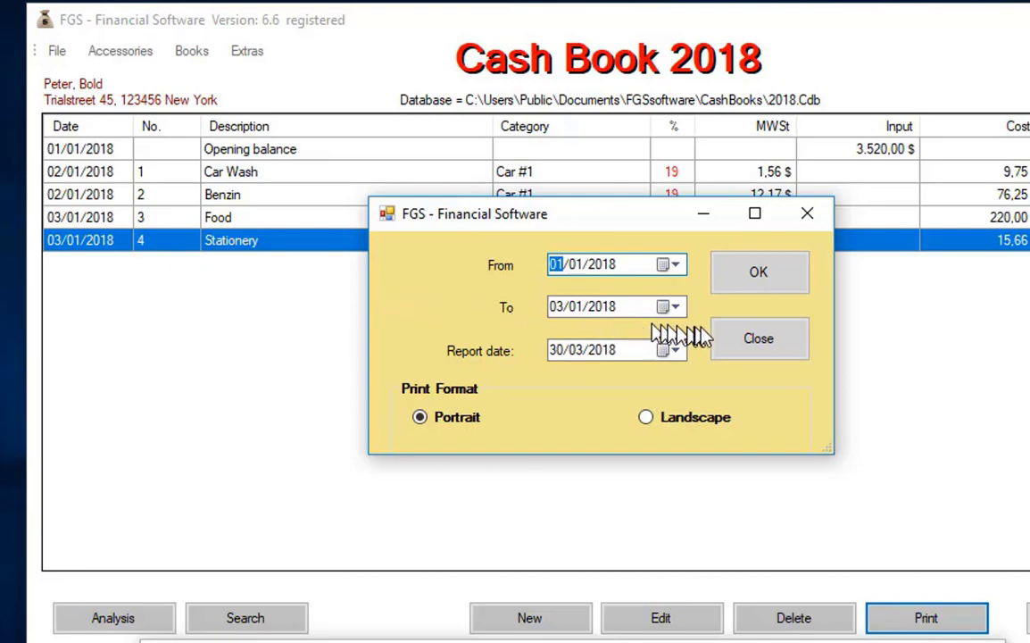
click(758, 279)
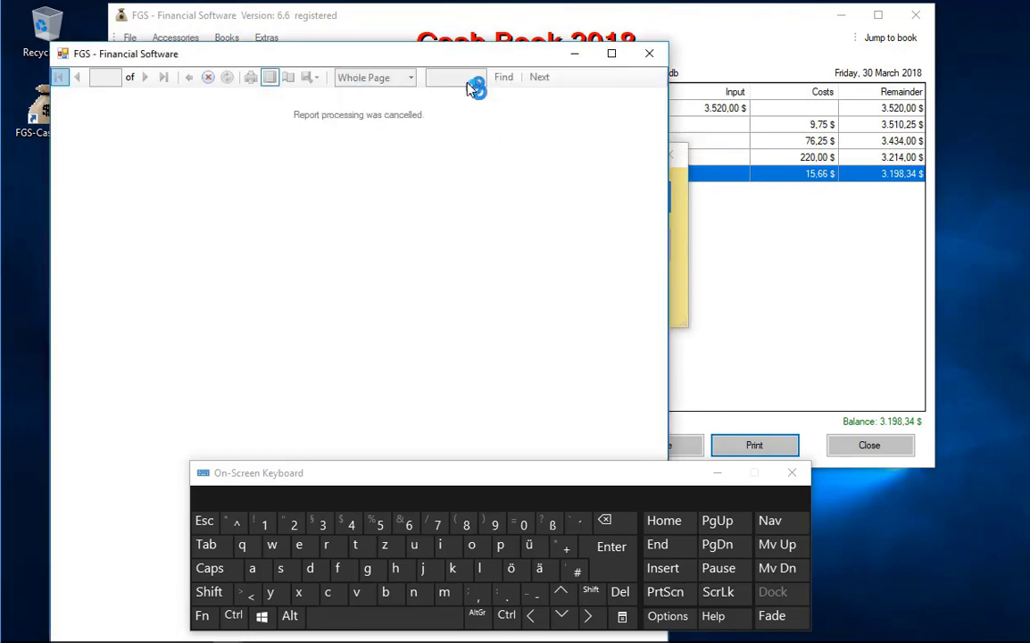
drag(451, 60, 468, 18)
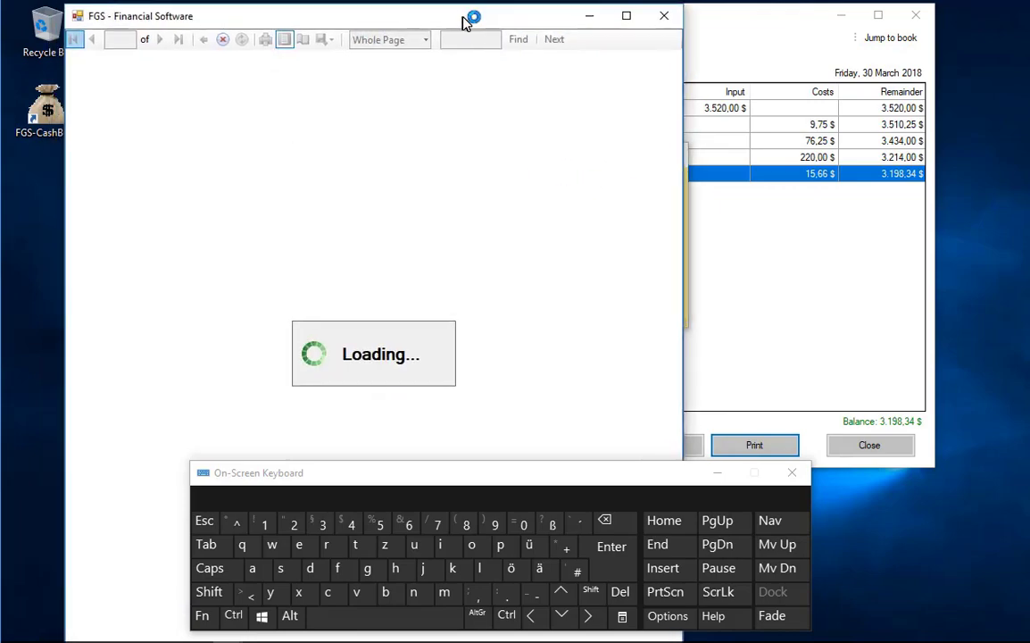